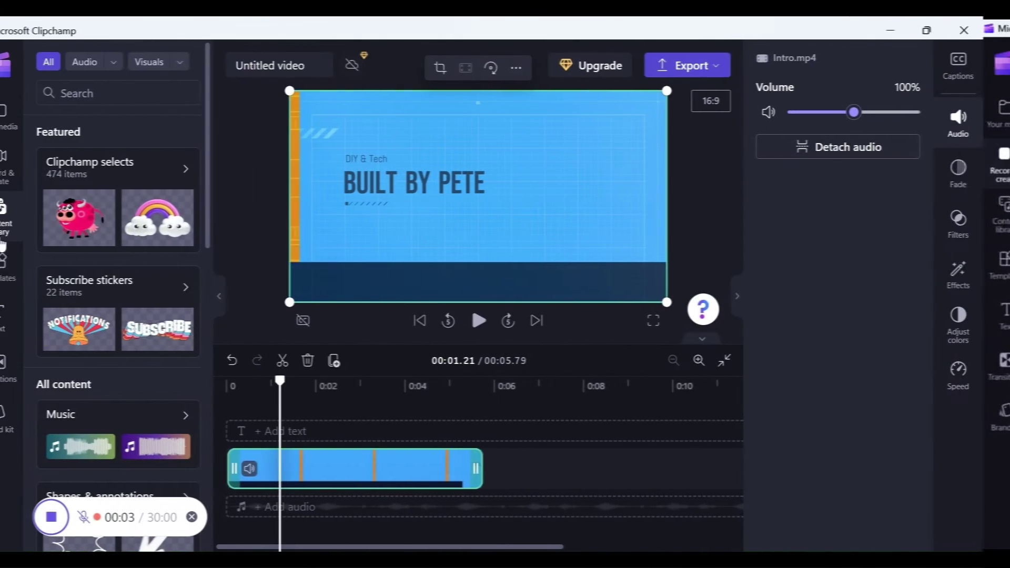
- Browse the Templates, Text and Transitions panels, then search Windows for 'clip'
click(28, 275)
click(25, 322)
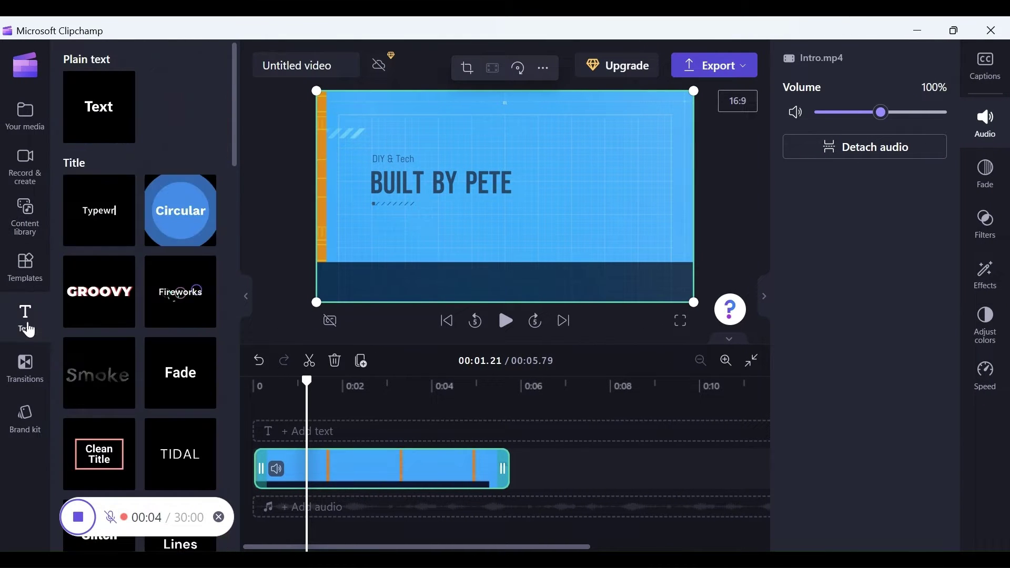
click(24, 363)
drag(233, 192, 238, 462)
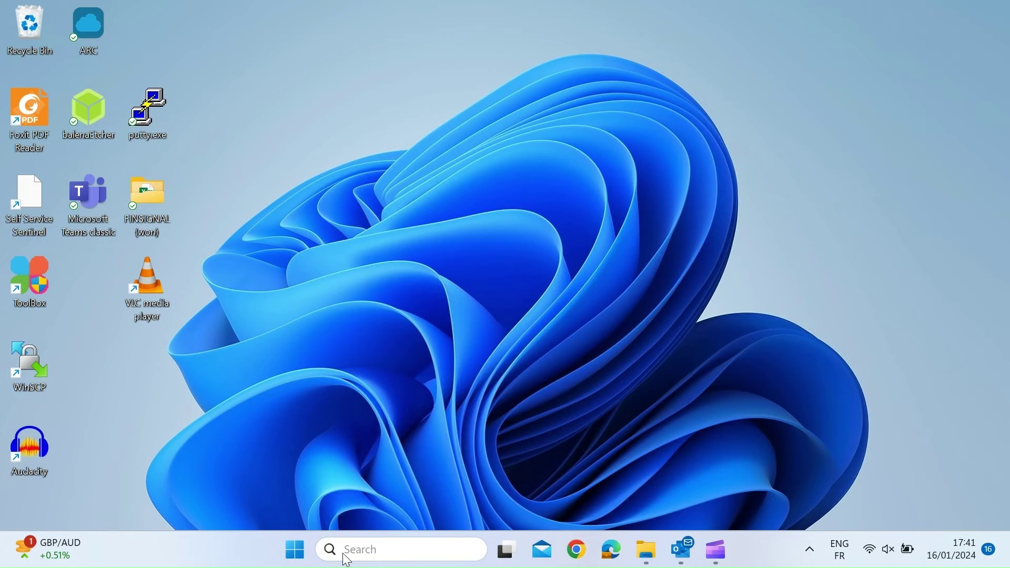
click(347, 558)
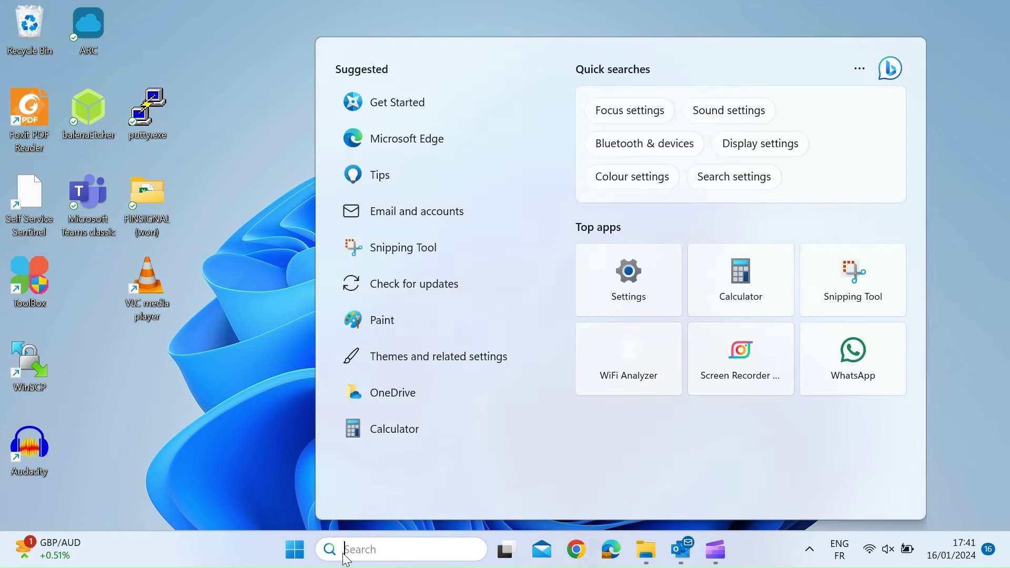
text(clip)
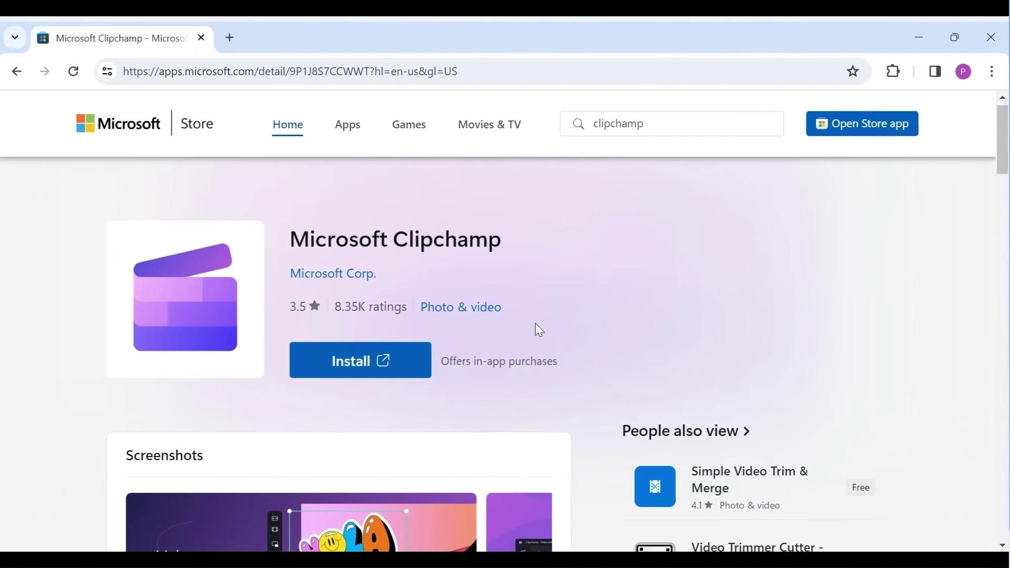
scroll(539, 329, down, 2)
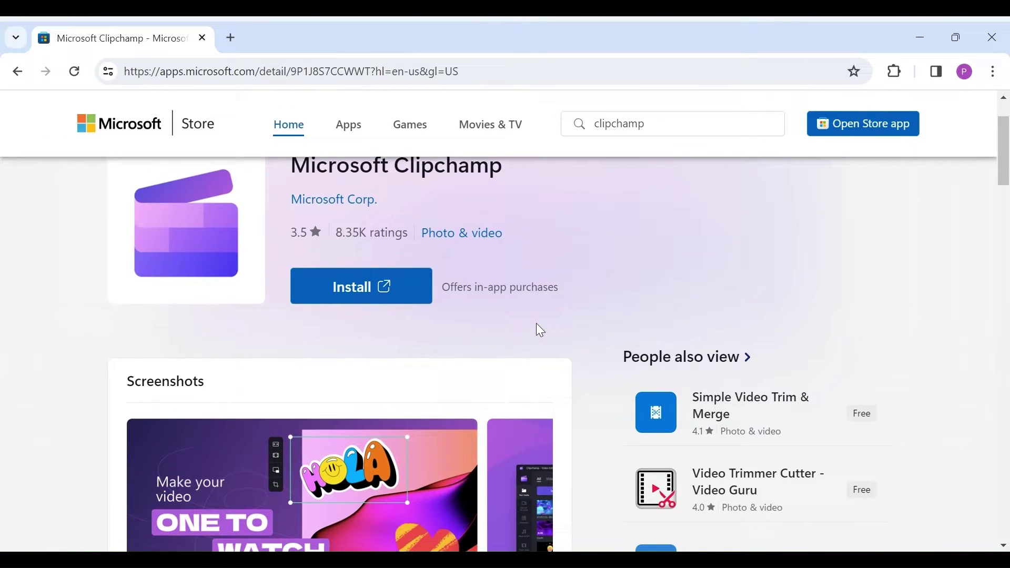
scroll(537, 324, down, 3)
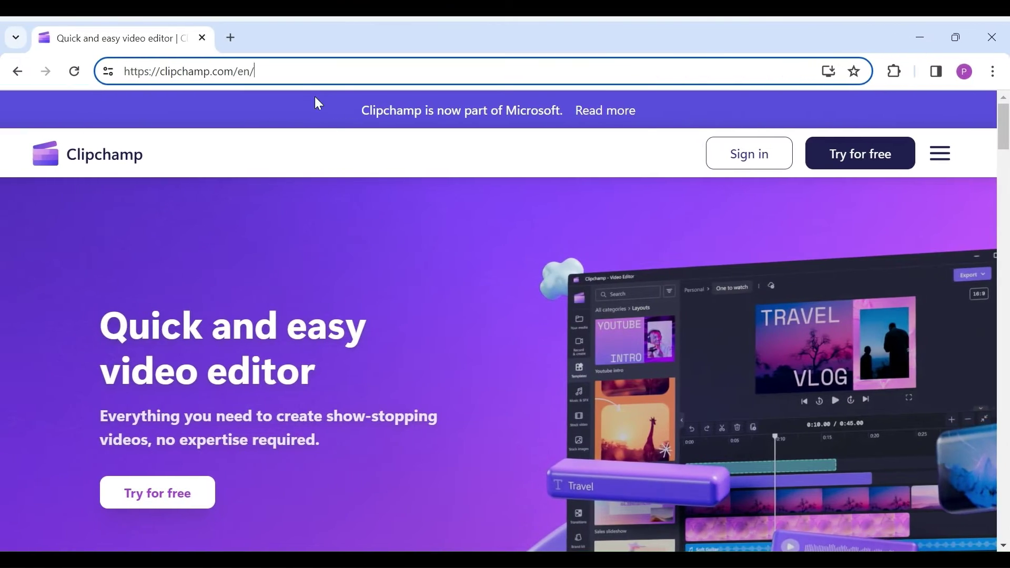
drag(298, 74, 102, 72)
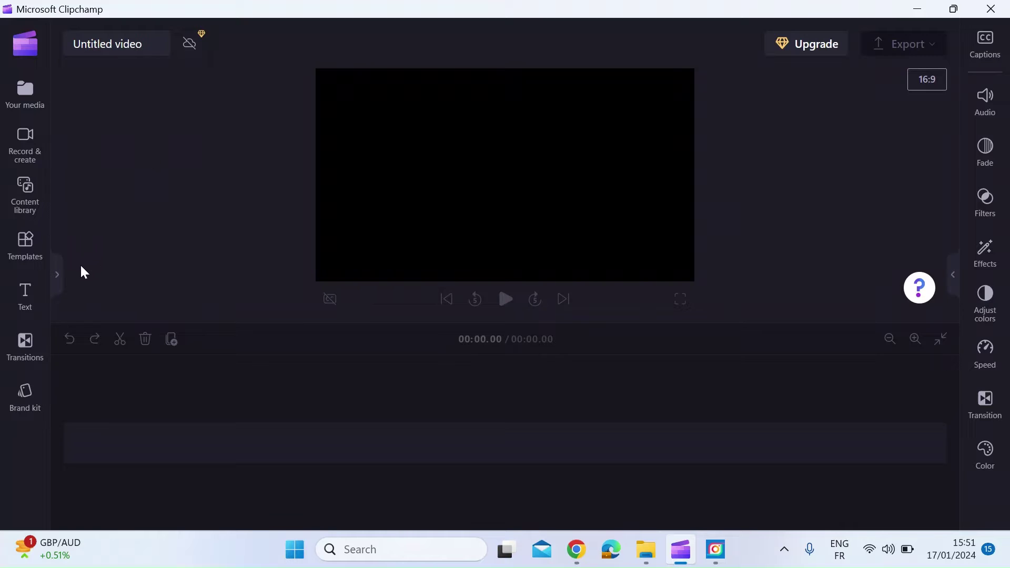
- Expand the left panel to show Your media with its empty Import media area
click(56, 276)
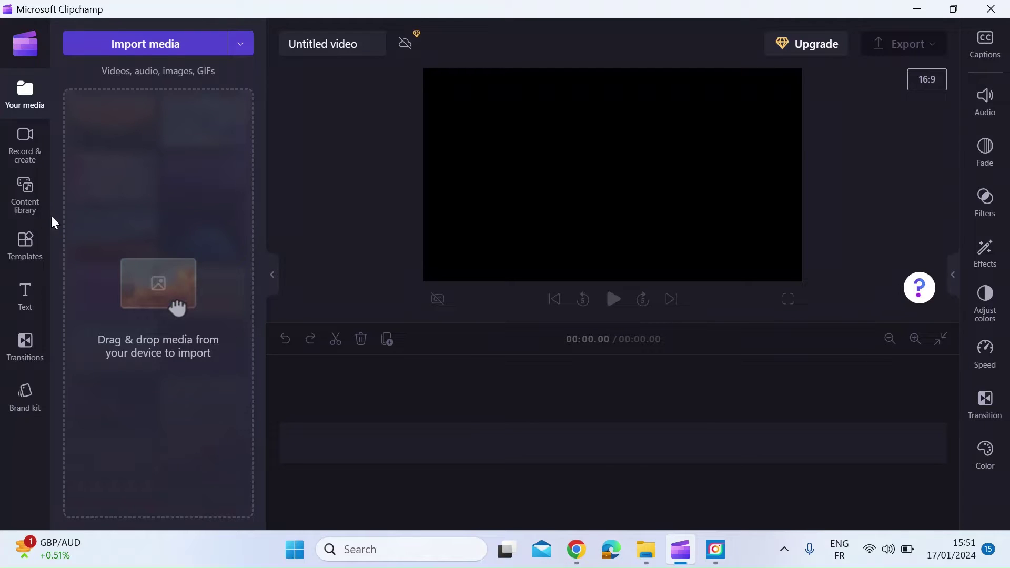
- Show the content library with the Squares & rectangles and Shapes & annotations filters cleared
click(27, 204)
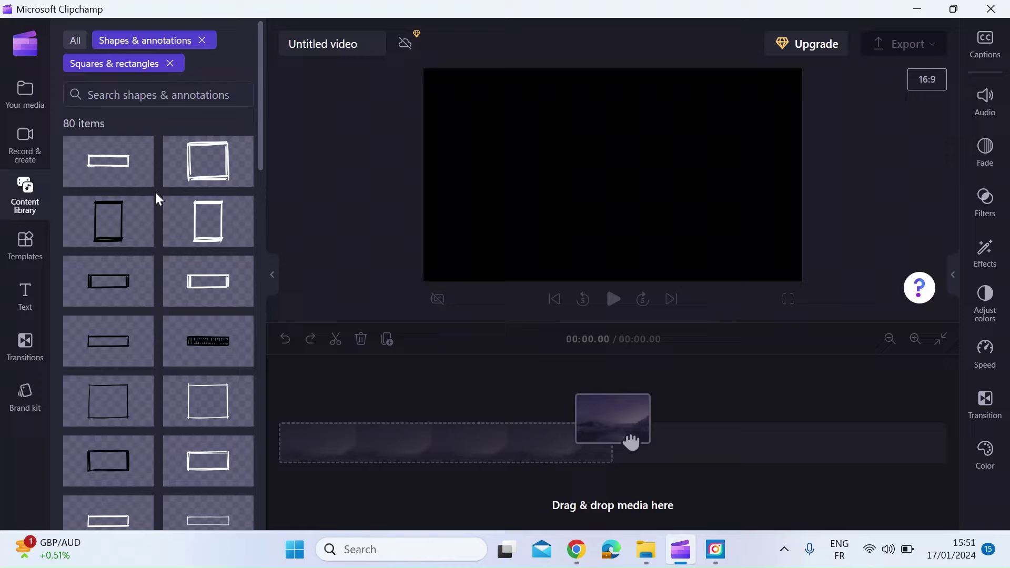
click(169, 64)
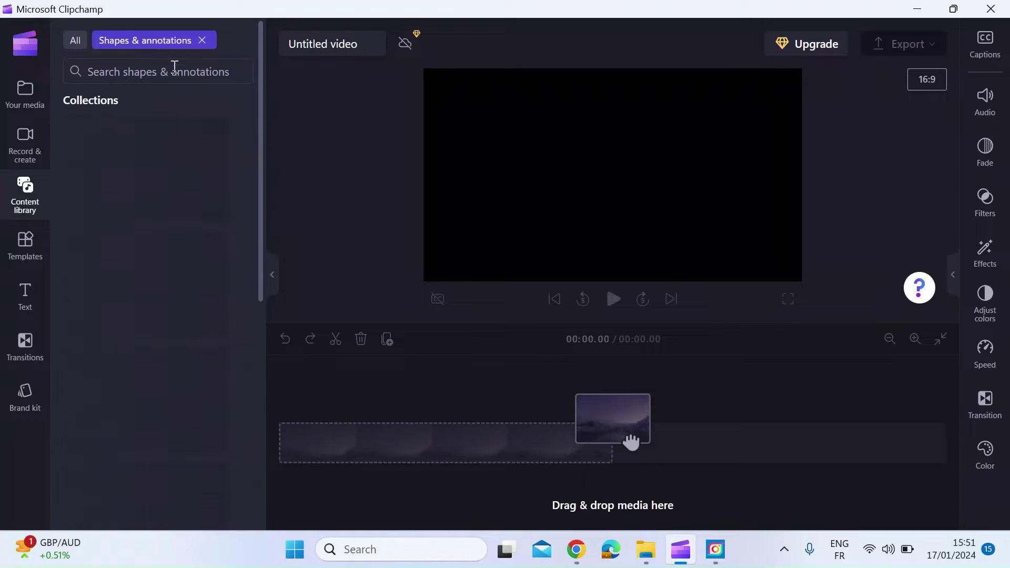
click(201, 41)
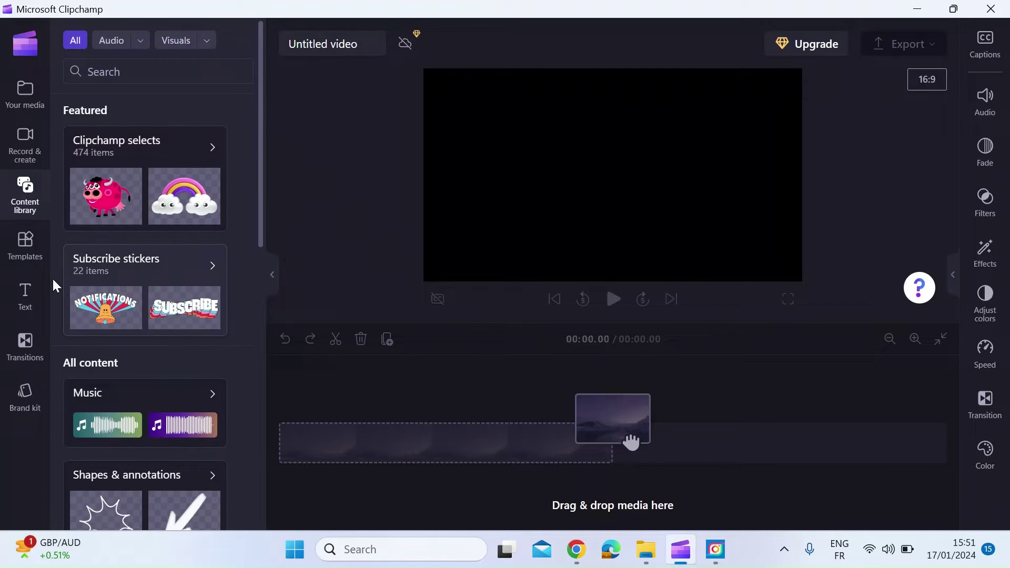
- Scroll through the Templates, Text and Transitions collections
click(40, 259)
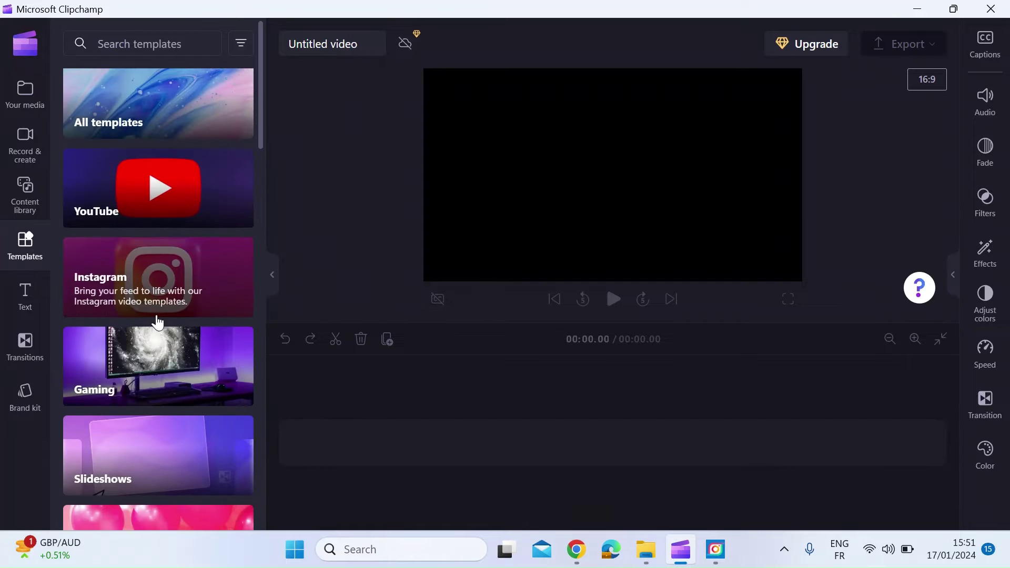
scroll(157, 322, down, 5)
scroll(157, 322, up, 5)
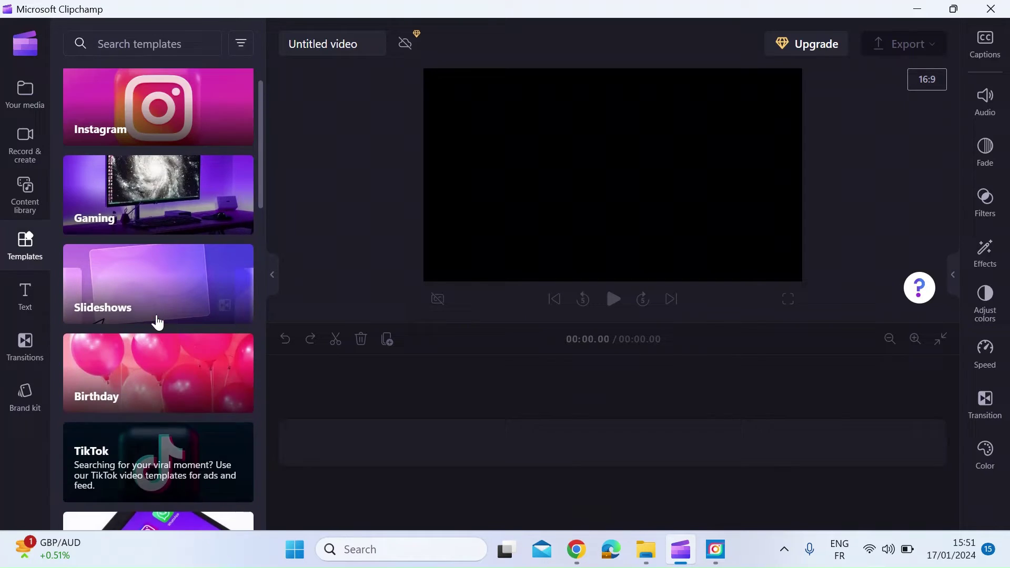
click(26, 300)
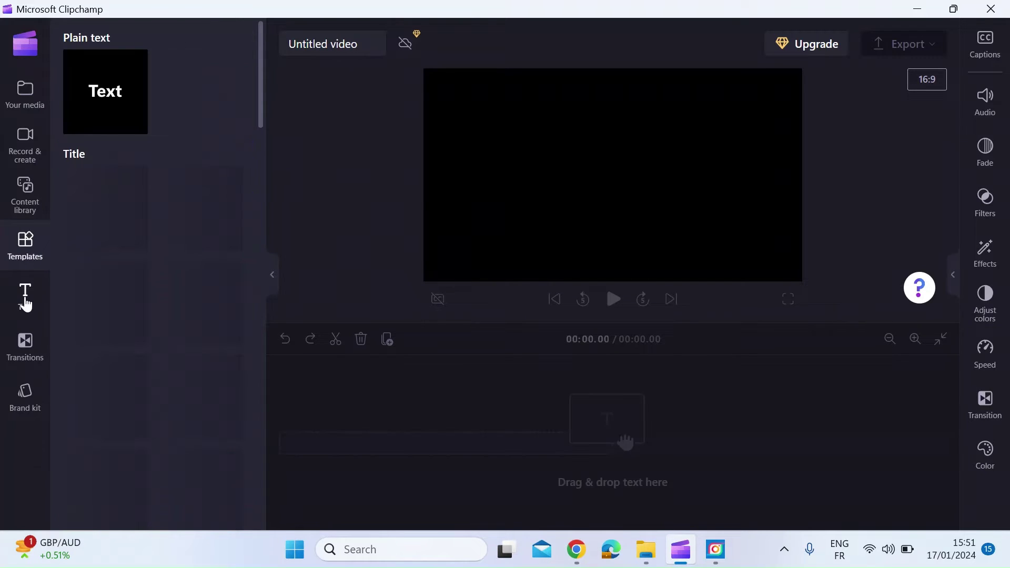
scroll(113, 366, down, 2)
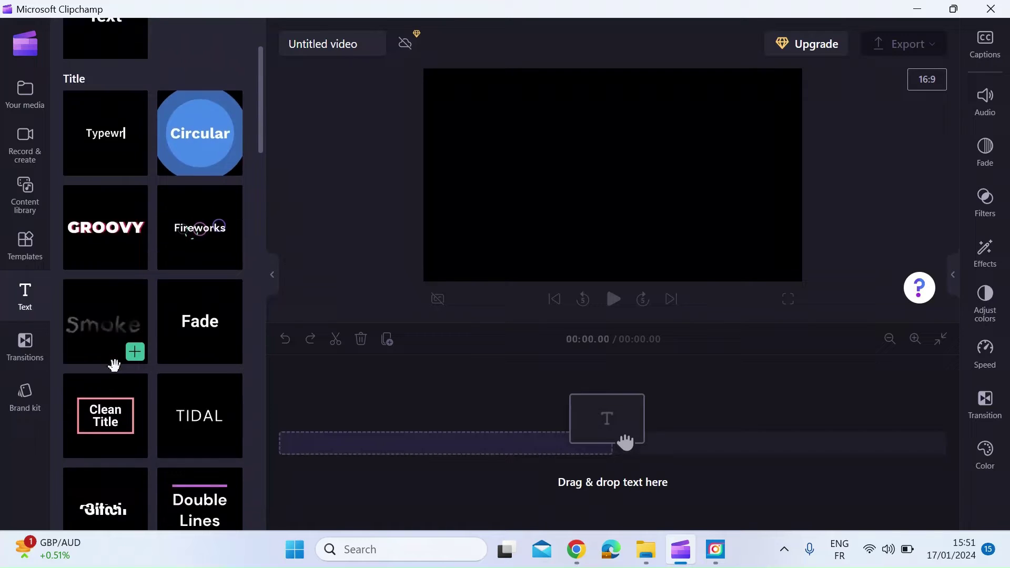
scroll(113, 366, up, 2)
click(31, 350)
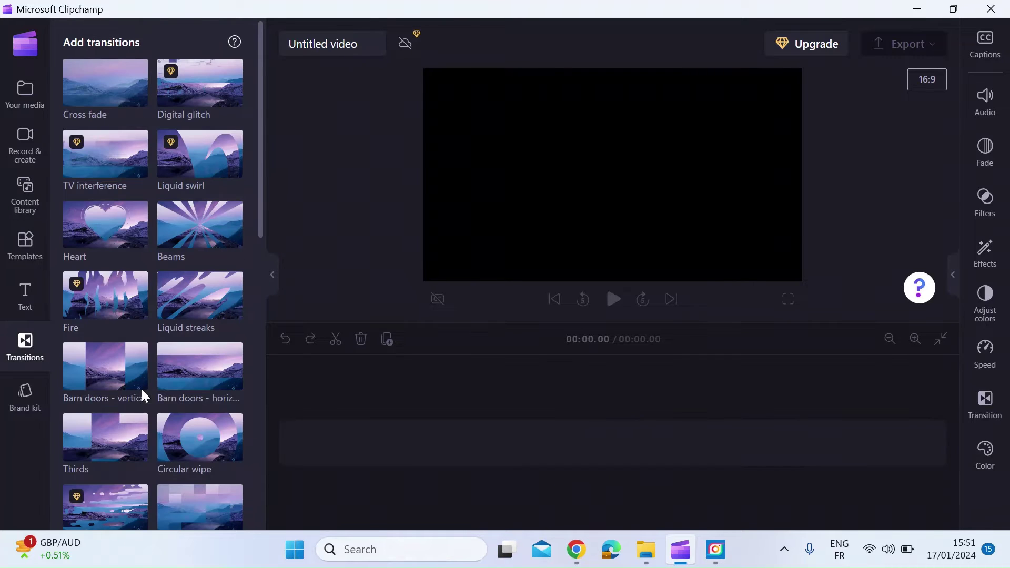
scroll(183, 204, down, 3)
scroll(183, 204, up, 3)
- Show and hide the Speed properties panel, then collapse the transitions side panel
click(953, 275)
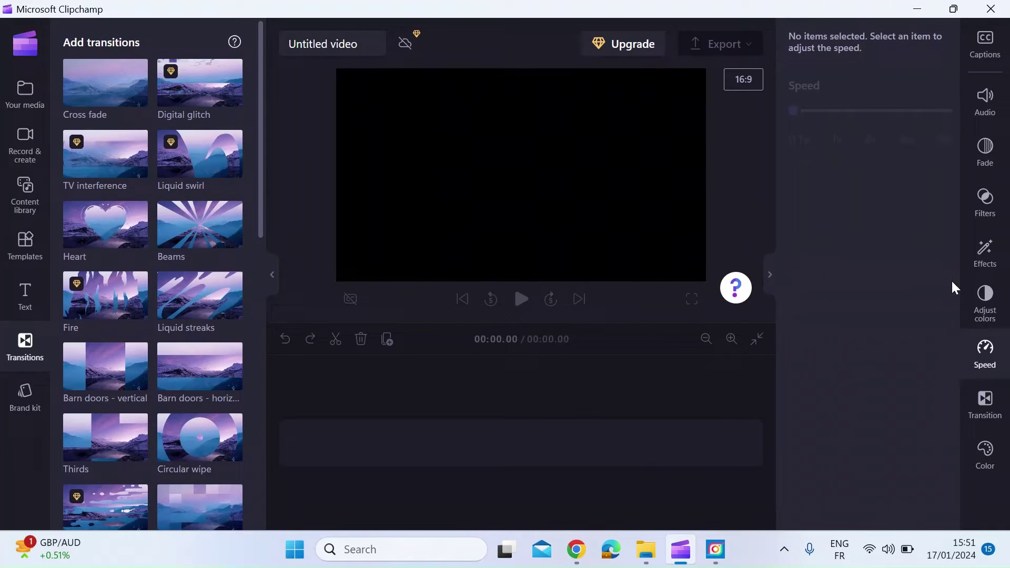
click(764, 278)
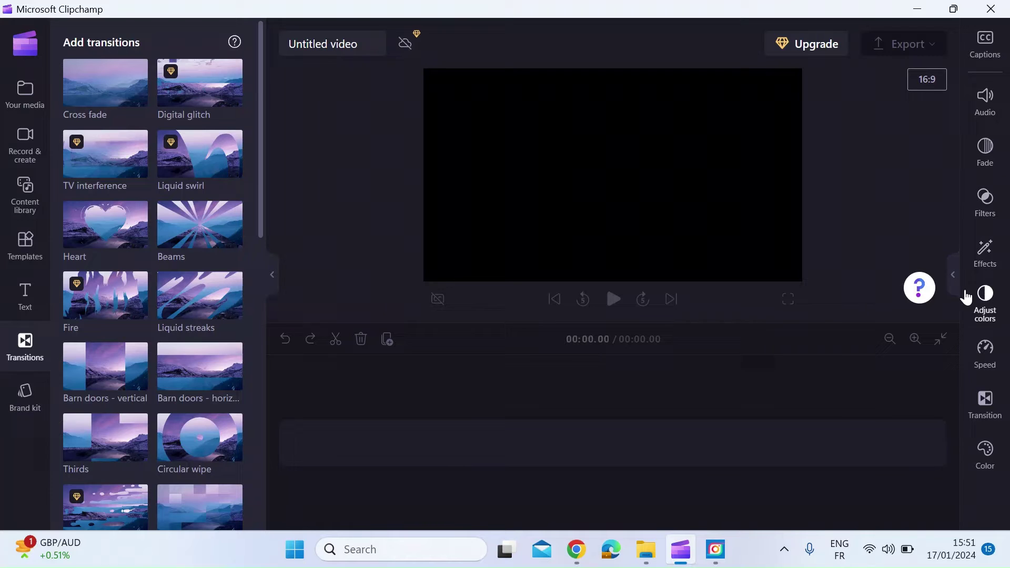
click(272, 276)
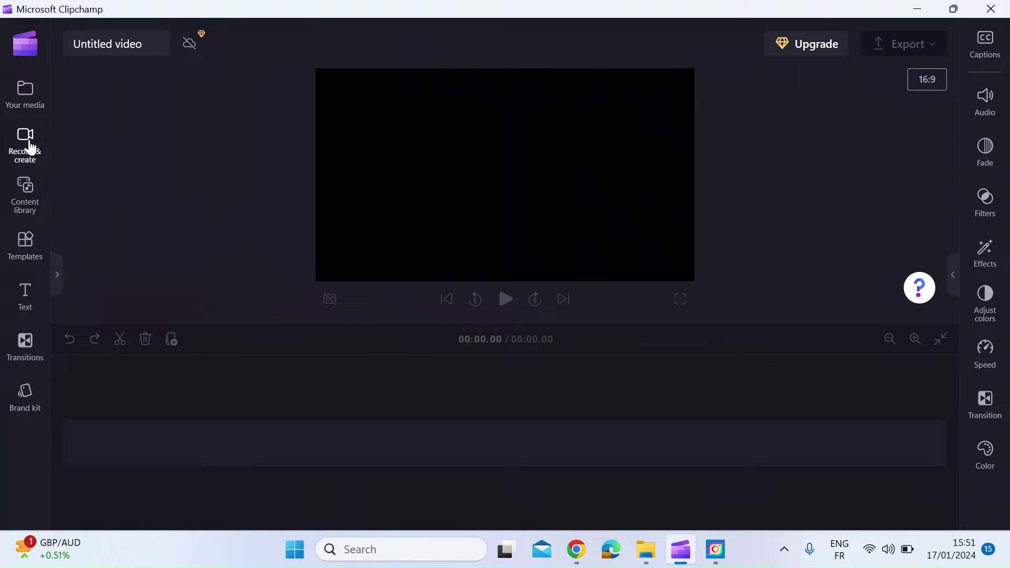
- Show the Record & create panel with its screen, camera, audio and text-to-speech options
click(25, 158)
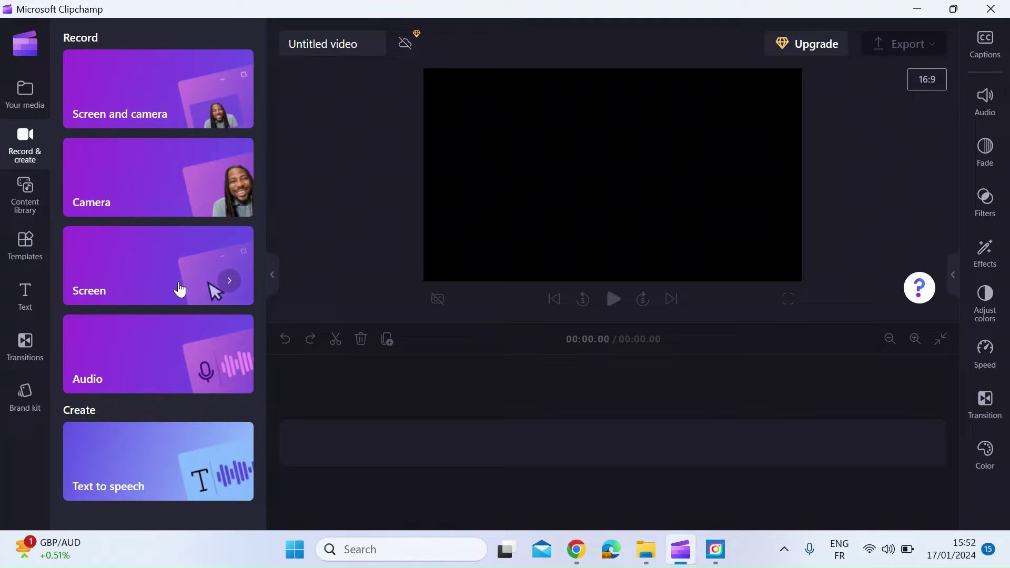
- Set up a screen-only recording with the microphone set to None and start it
click(228, 281)
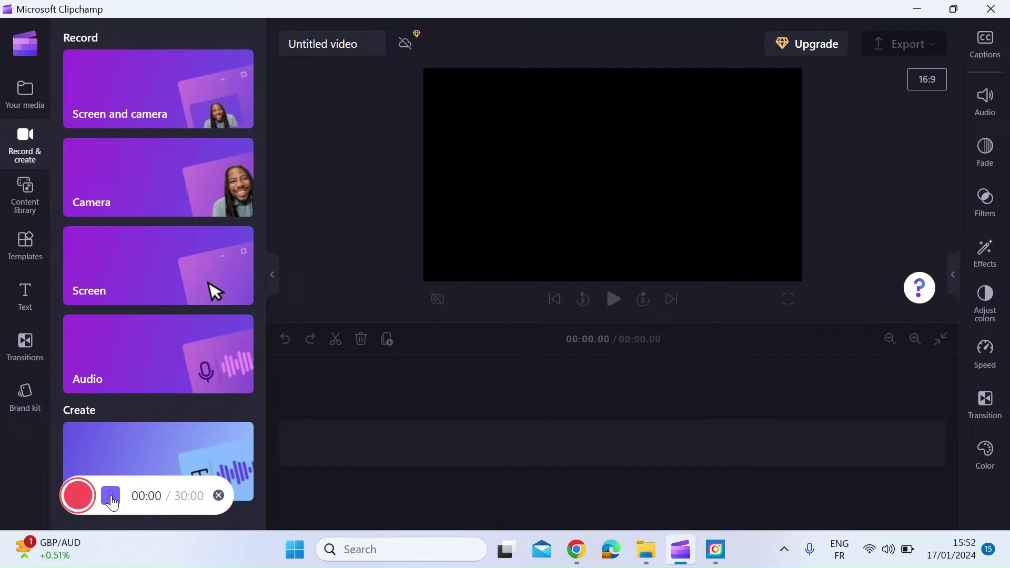
click(111, 498)
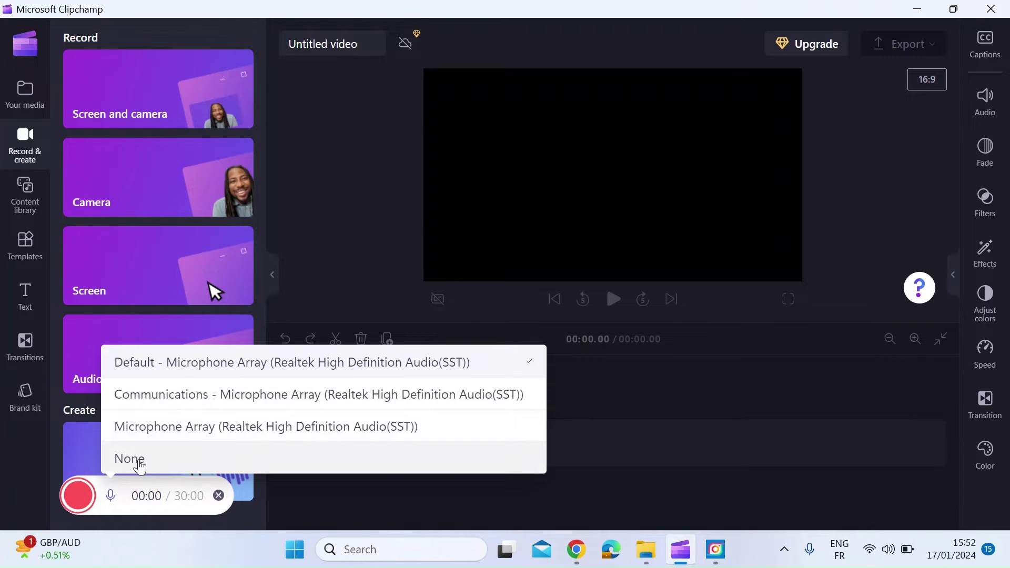
click(138, 460)
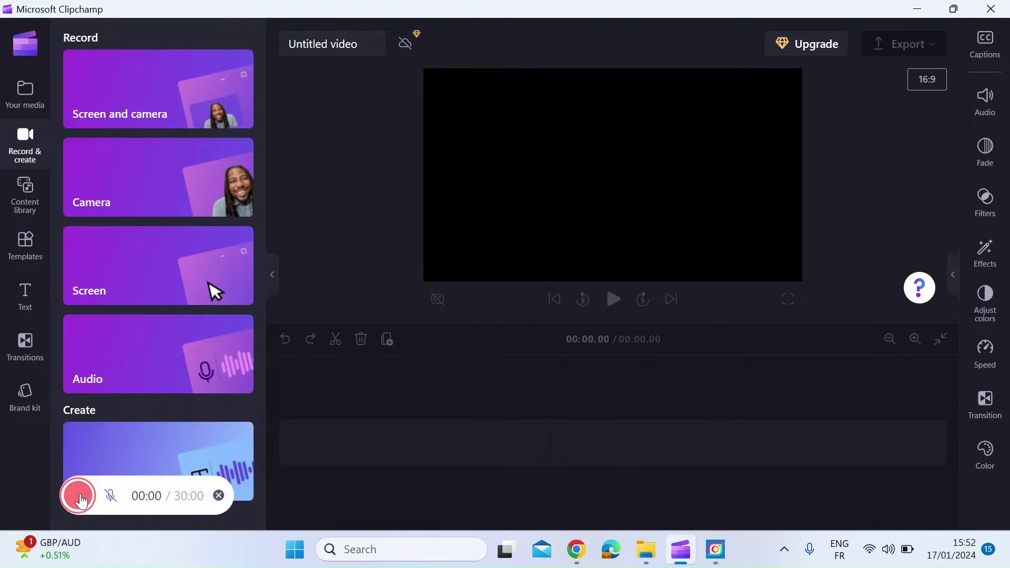
click(81, 498)
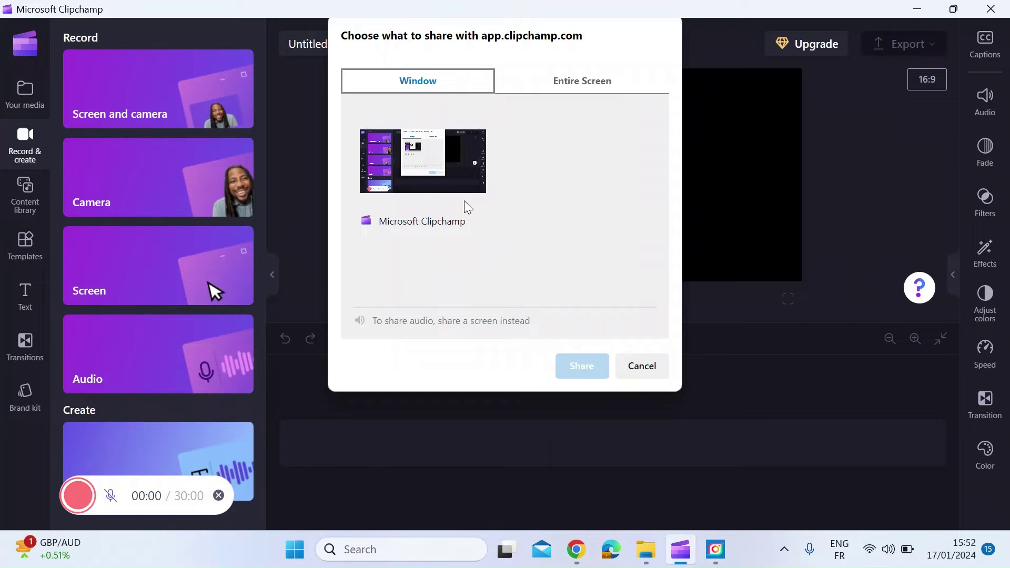
- Share the Entire Screen to begin recording, and hide the screen-sharing notice
mouse_move(477, 14)
mouse_down()
mouse_move(473, 49)
mouse_move(479, 16)
mouse_up()
click(879, 16)
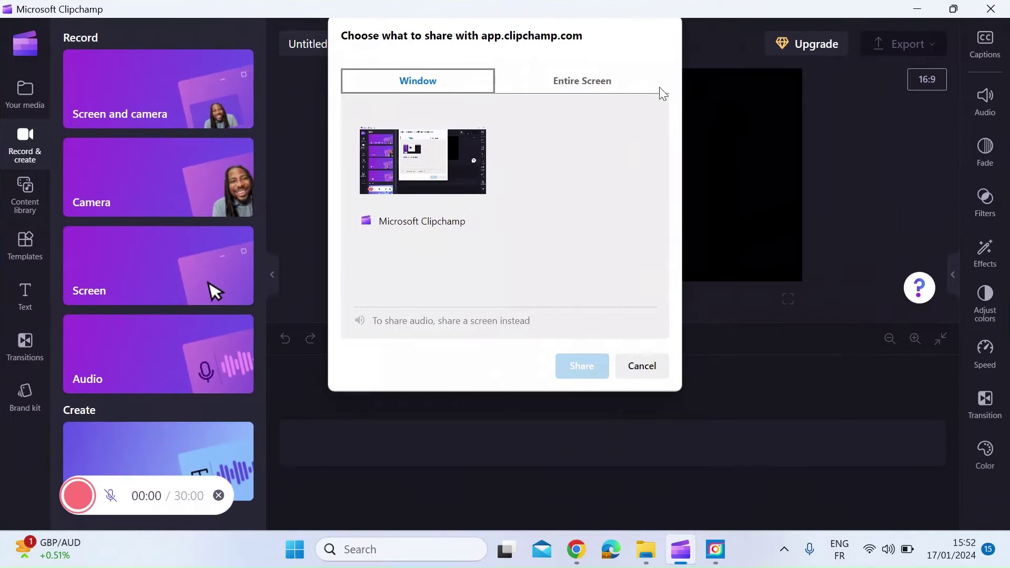
click(595, 82)
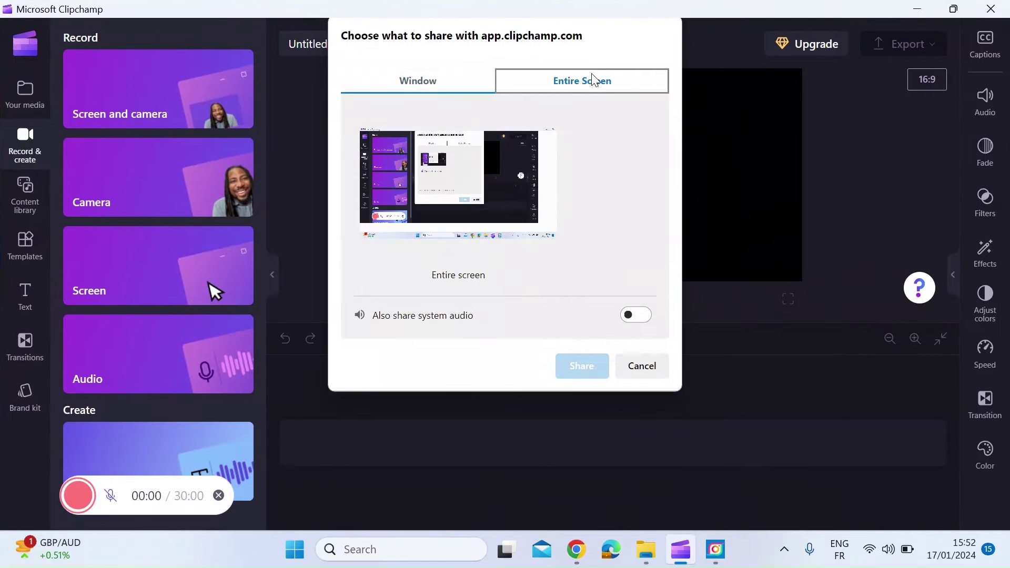
click(470, 191)
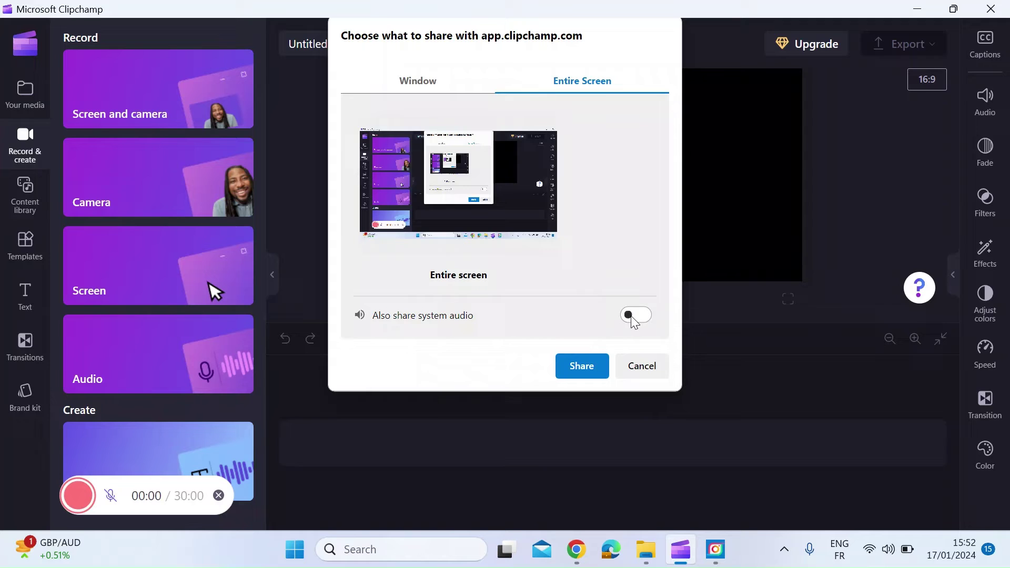
click(586, 367)
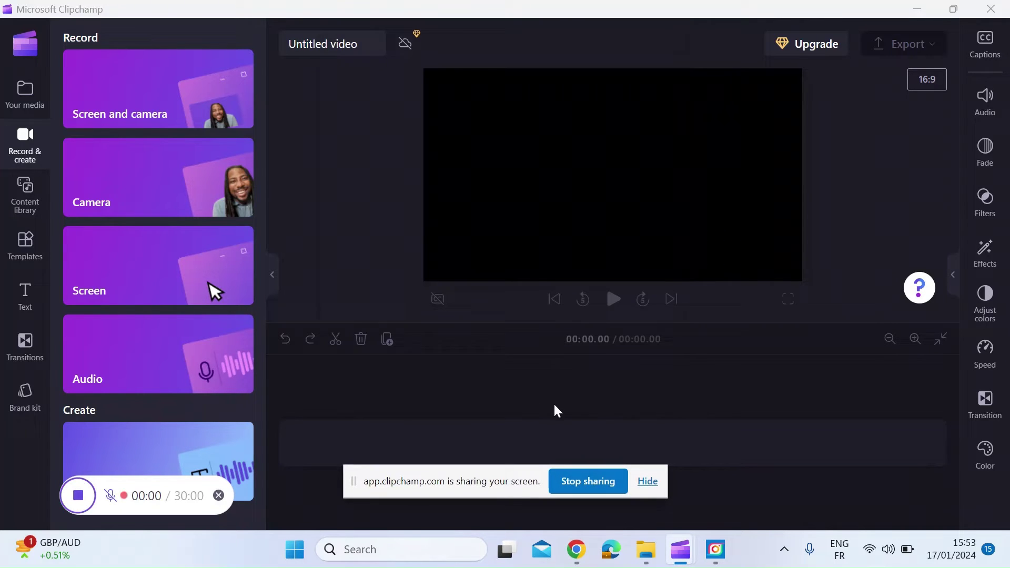
click(647, 481)
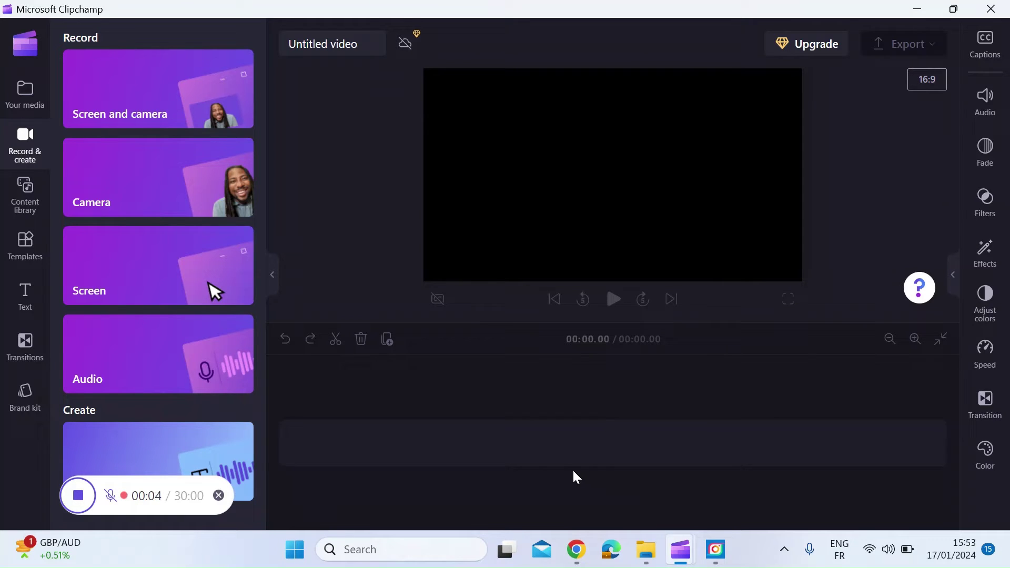
- In Chrome, scroll the DIY and Tech YouTube channel page and open its Videos list
click(576, 549)
scroll(619, 361, down, 1)
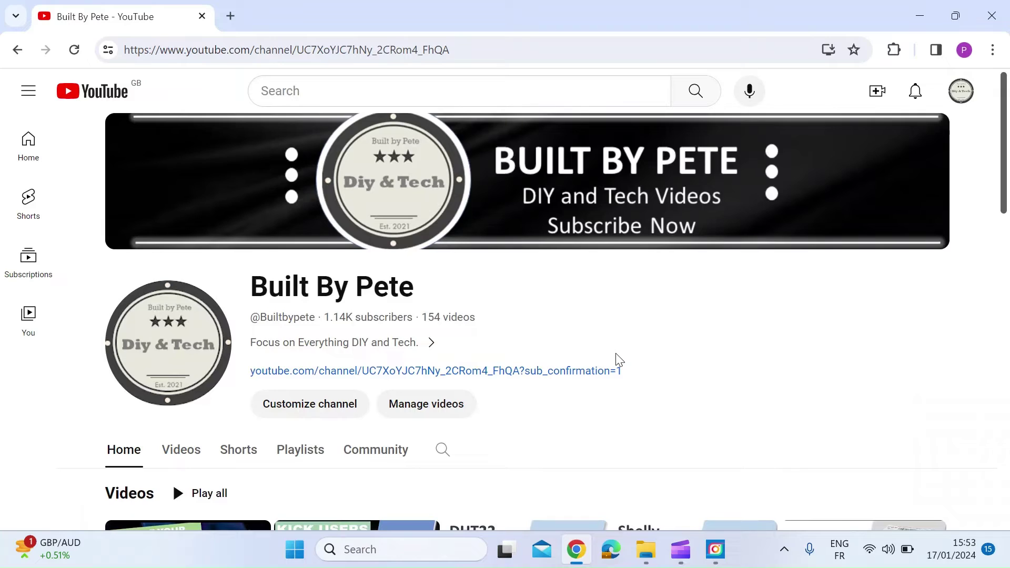
scroll(619, 361, down, 7)
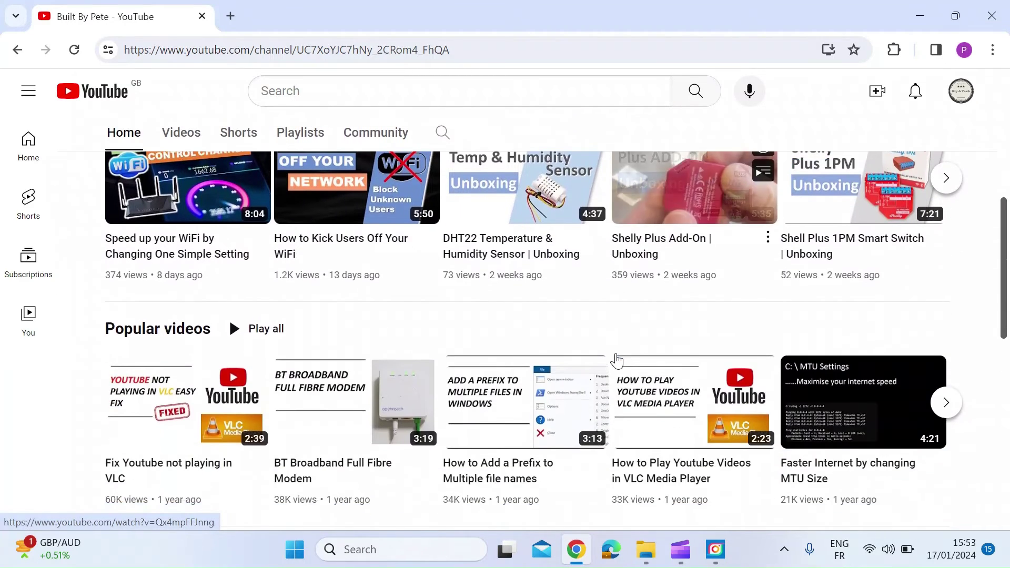
scroll(617, 360, down, 7)
scroll(616, 360, up, 5)
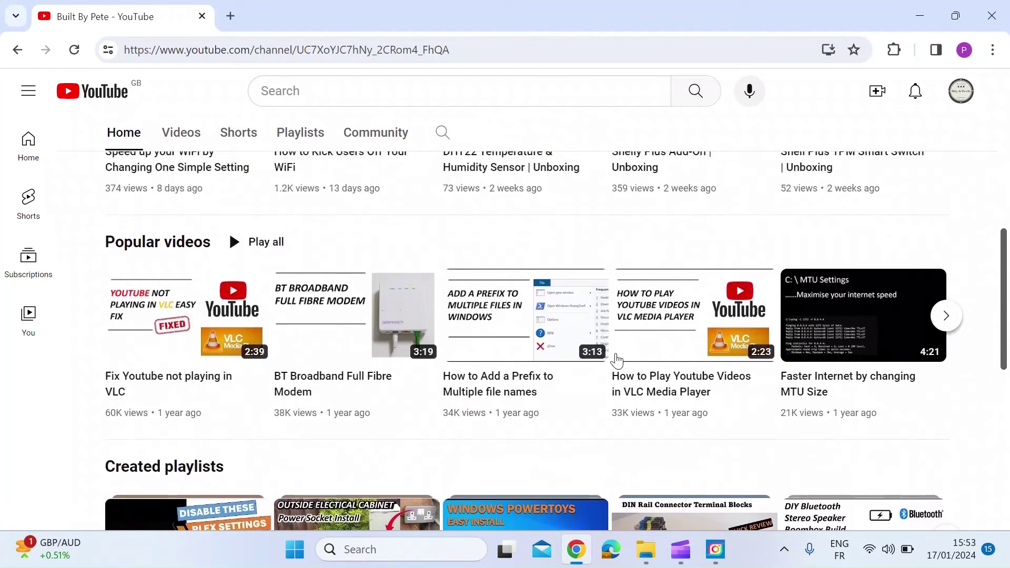
scroll(616, 360, up, 8)
scroll(617, 360, down, 6)
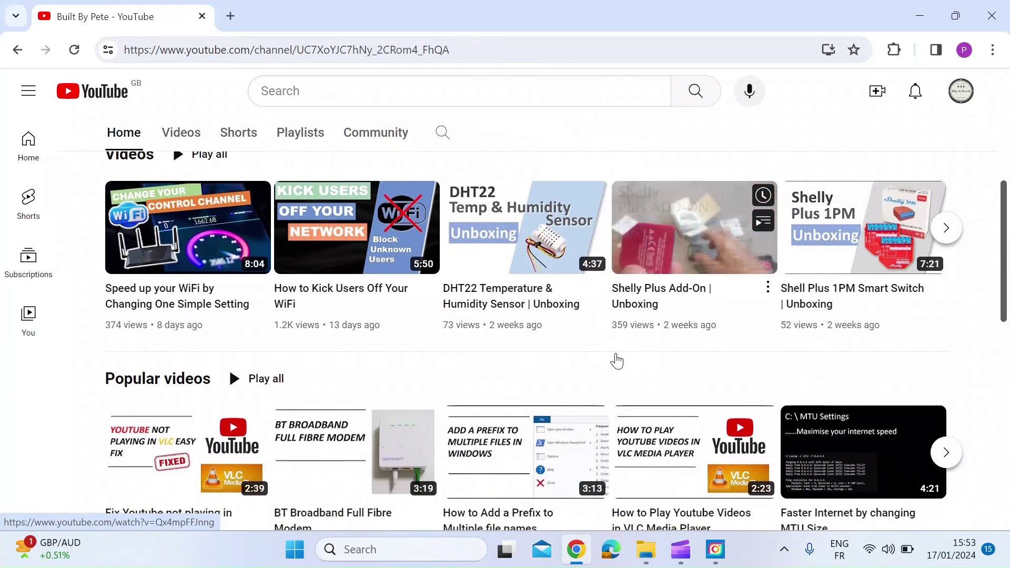
scroll(616, 361, down, 2)
scroll(618, 360, up, 8)
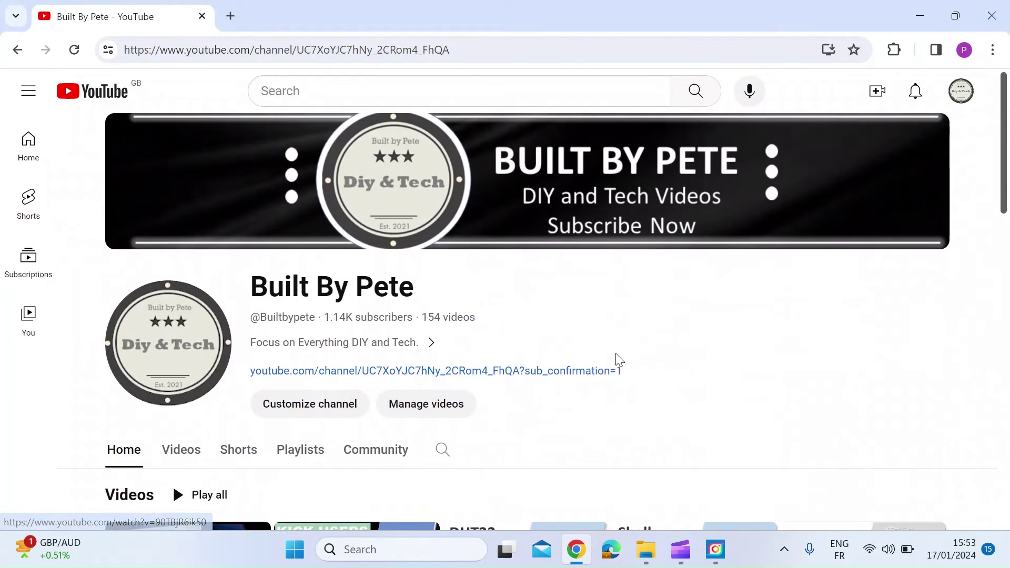
click(191, 451)
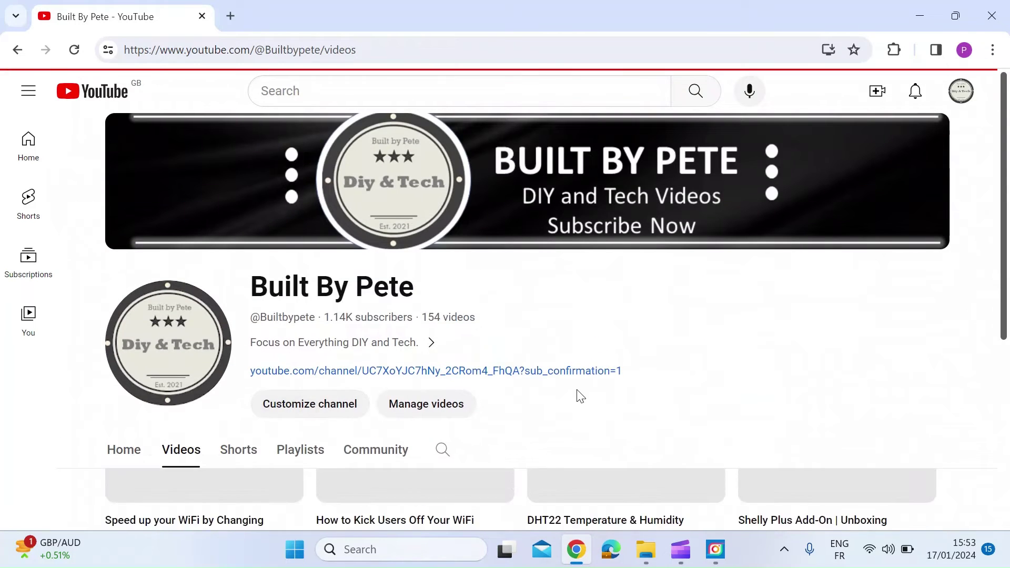
scroll(578, 395, down, 4)
scroll(578, 394, up, 4)
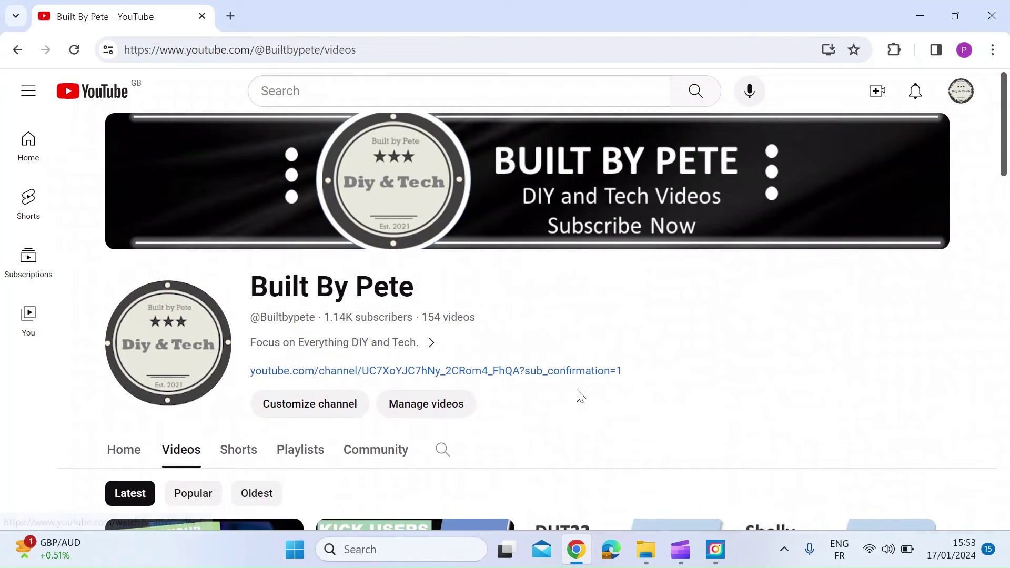
- Return to the Clipchamp editor and stop the screen recording
mouse_move(680, 549)
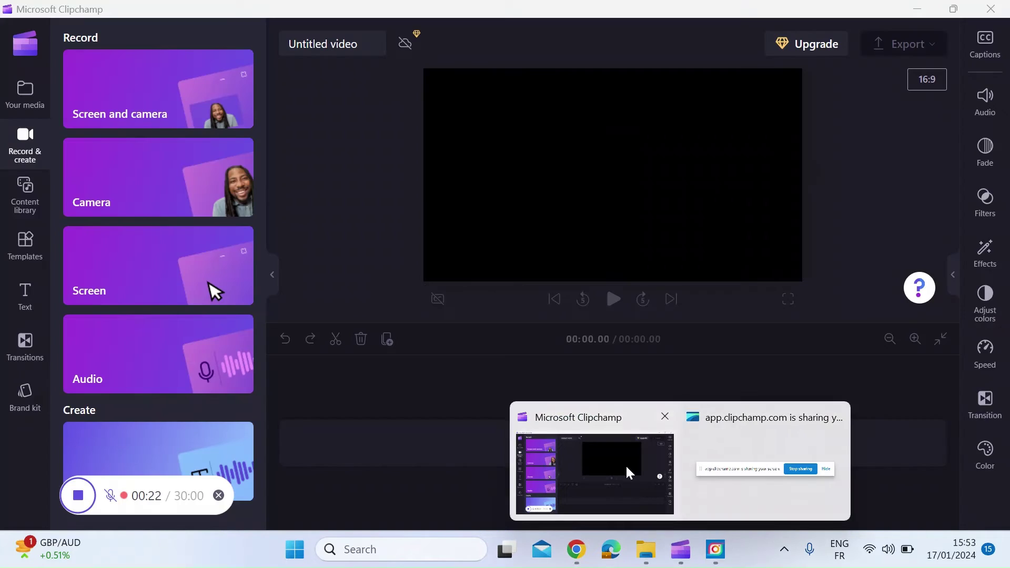
click(628, 472)
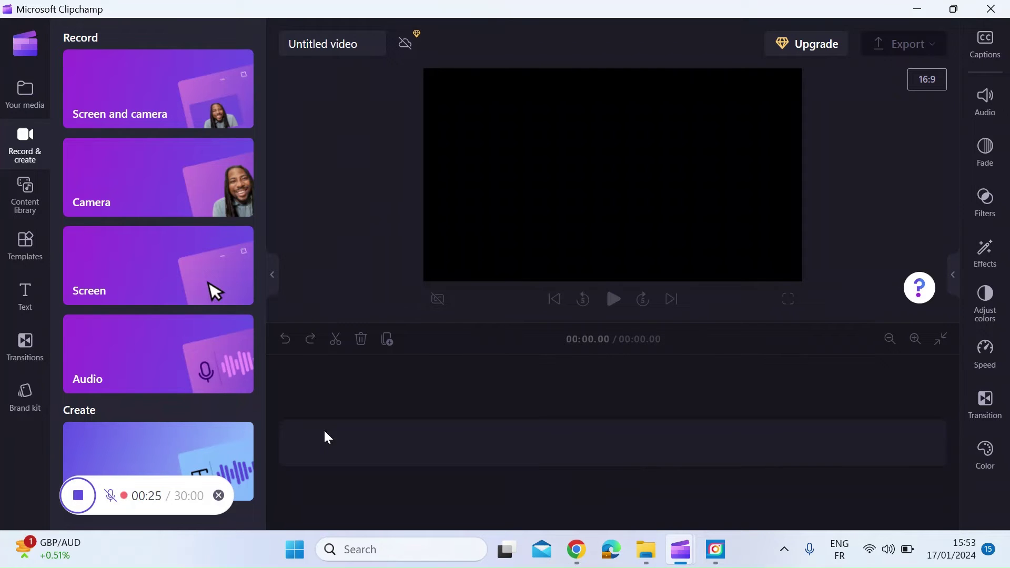
click(79, 494)
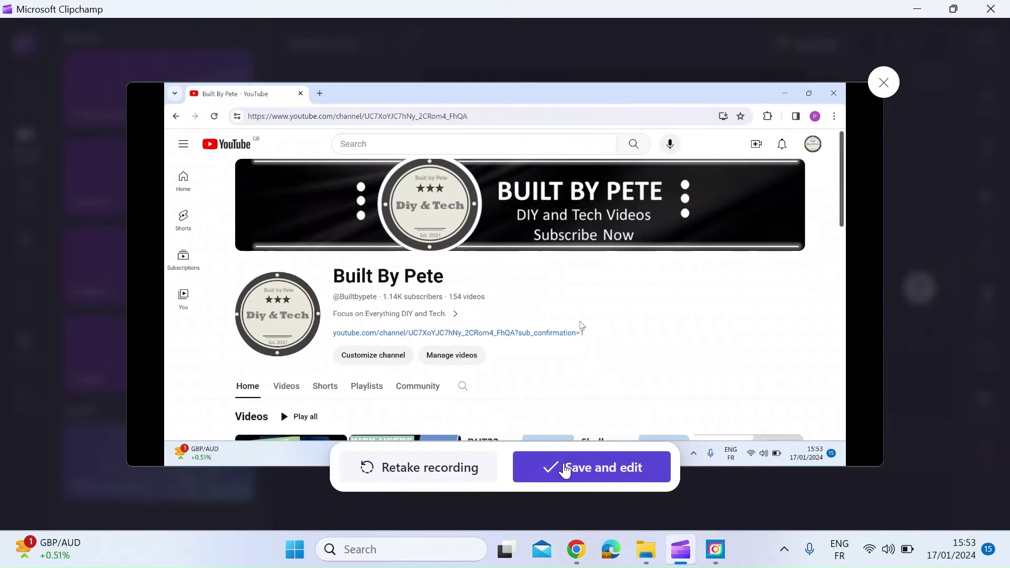
- Save the recording for editing and select the 00:27.37 clip on the timeline
click(565, 468)
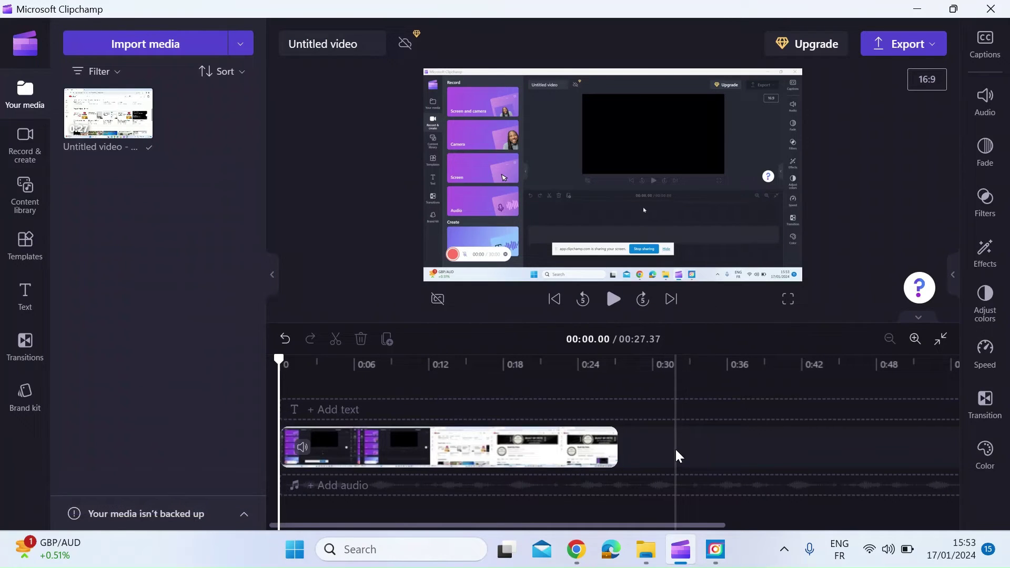
click(705, 172)
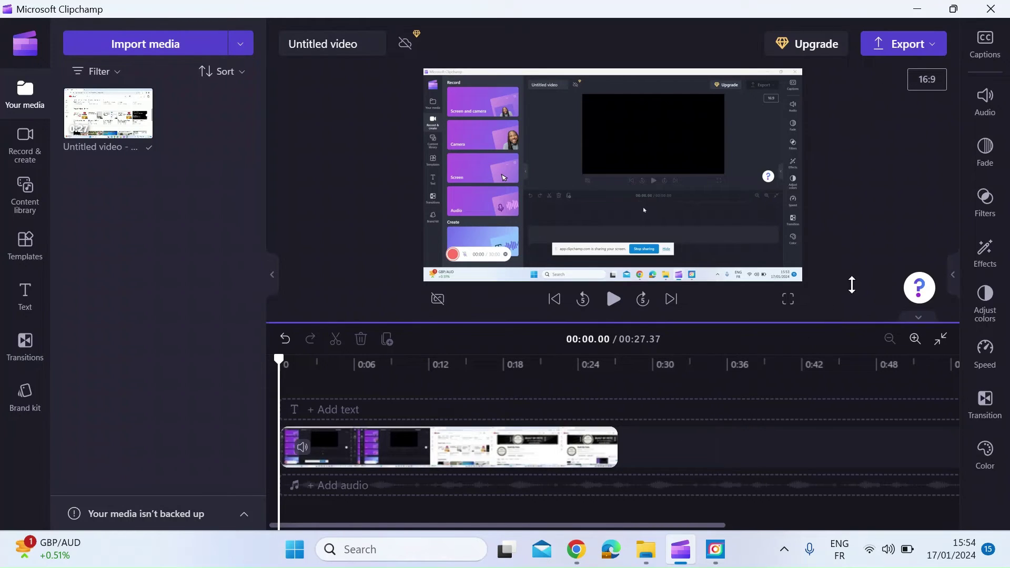
click(928, 47)
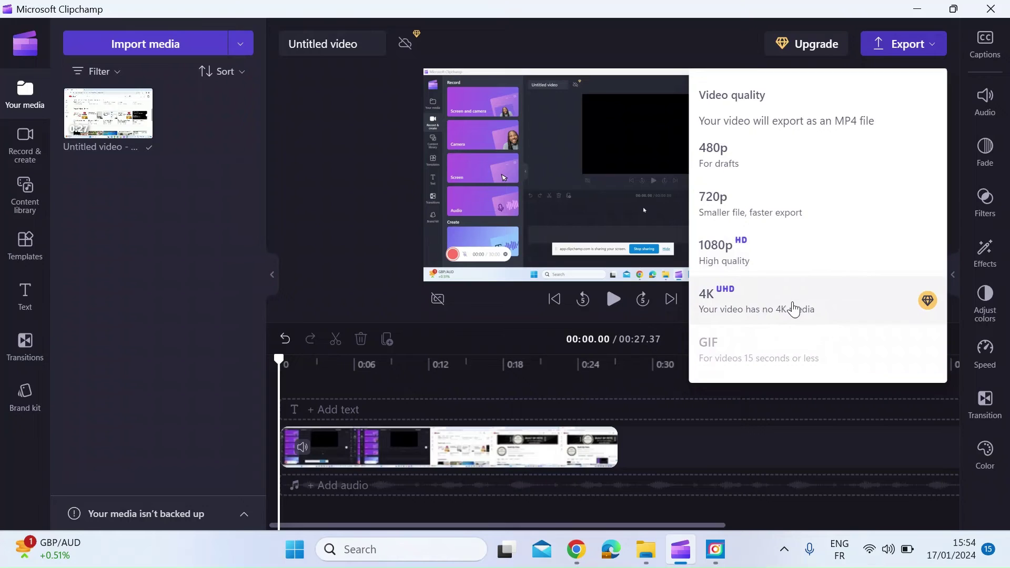
click(664, 44)
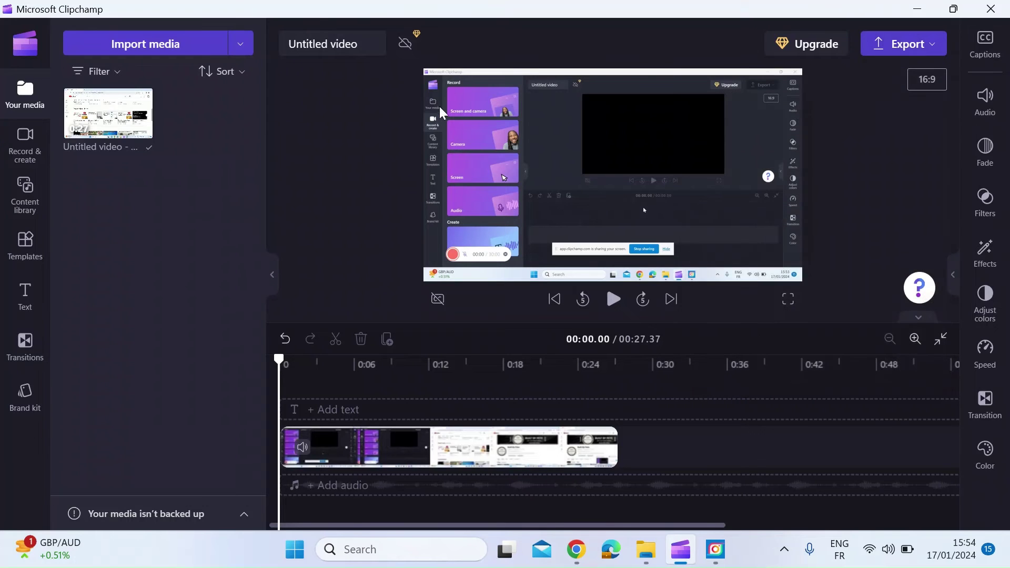
- Retitle the Untitled video project as 'test recording', correcting the typo
click(348, 49)
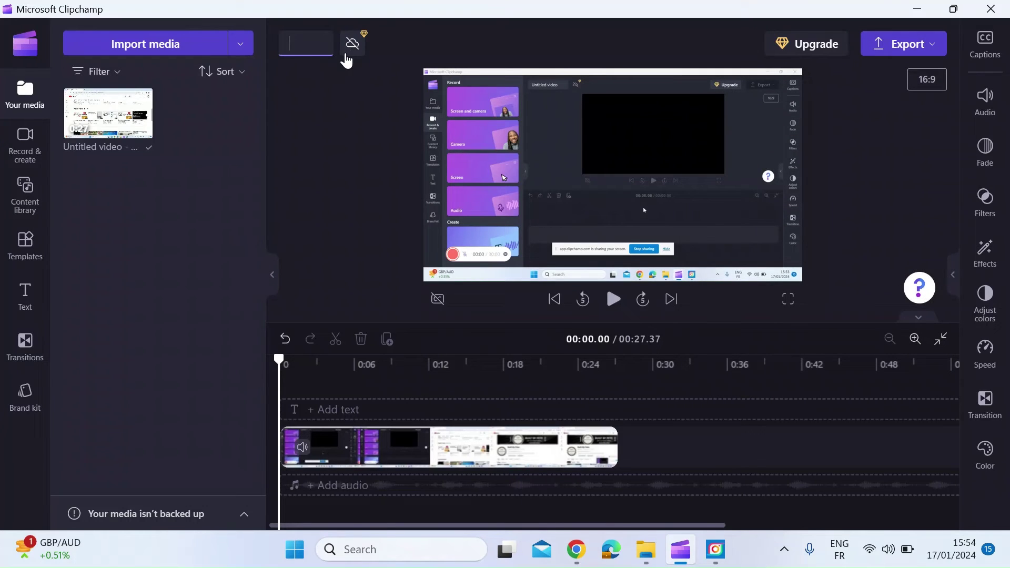
text(test)
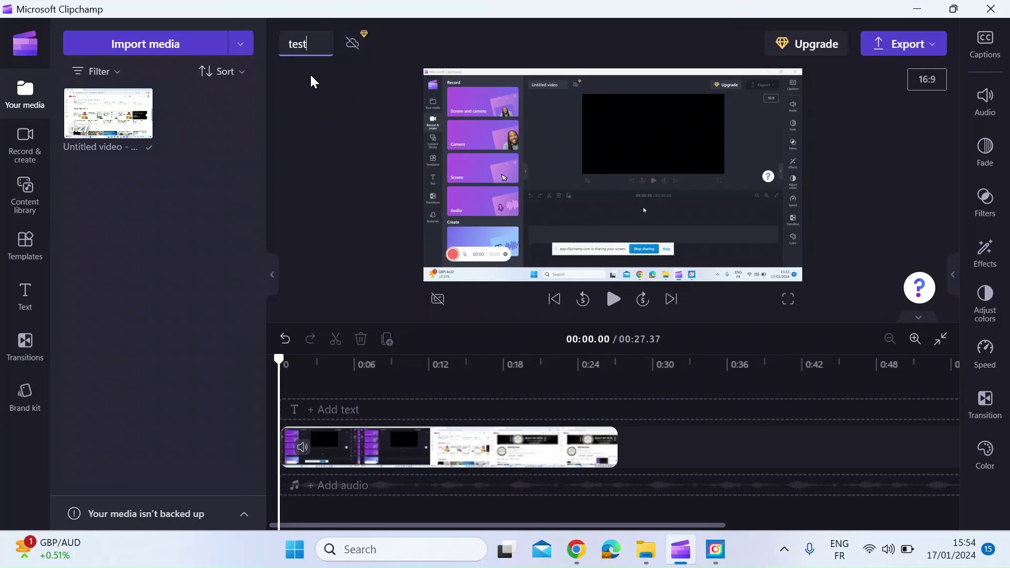
text( recordo)
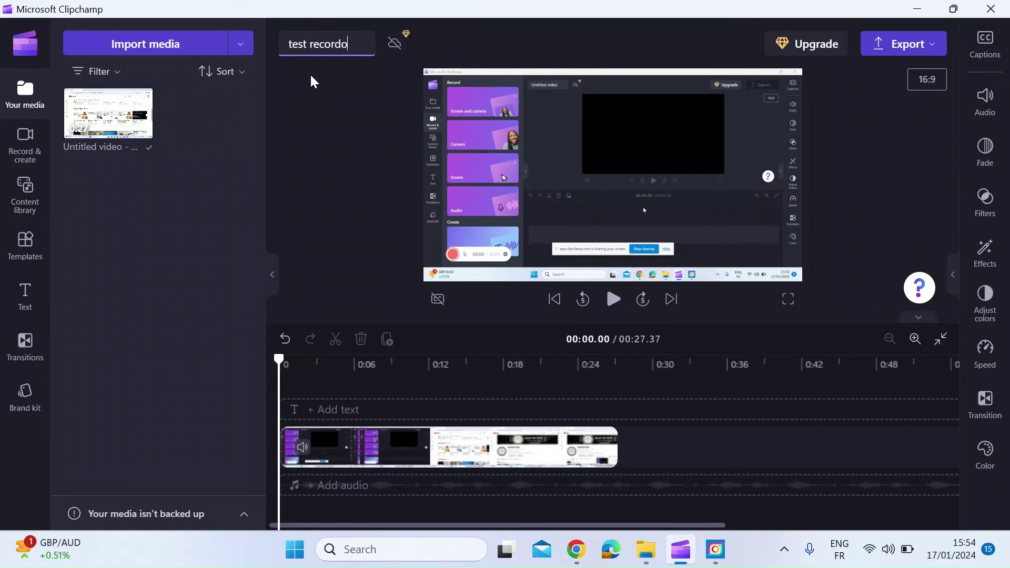
text(ng)
key(BackSpace)
key(BackSpace)
key(BackSpace)
text(ing)
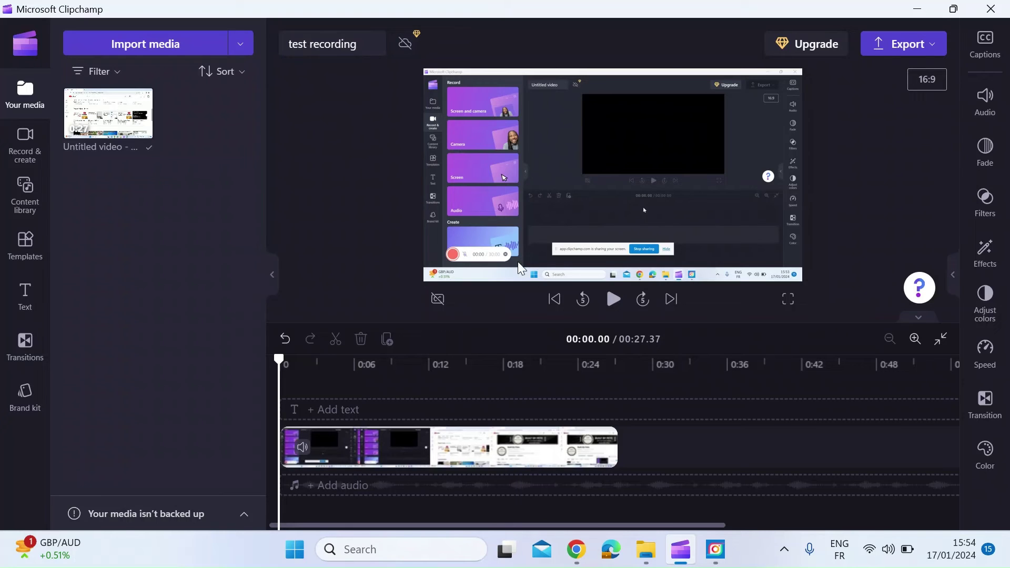
- Play the screen recording in the preview and pause it at 00:15.56
click(613, 300)
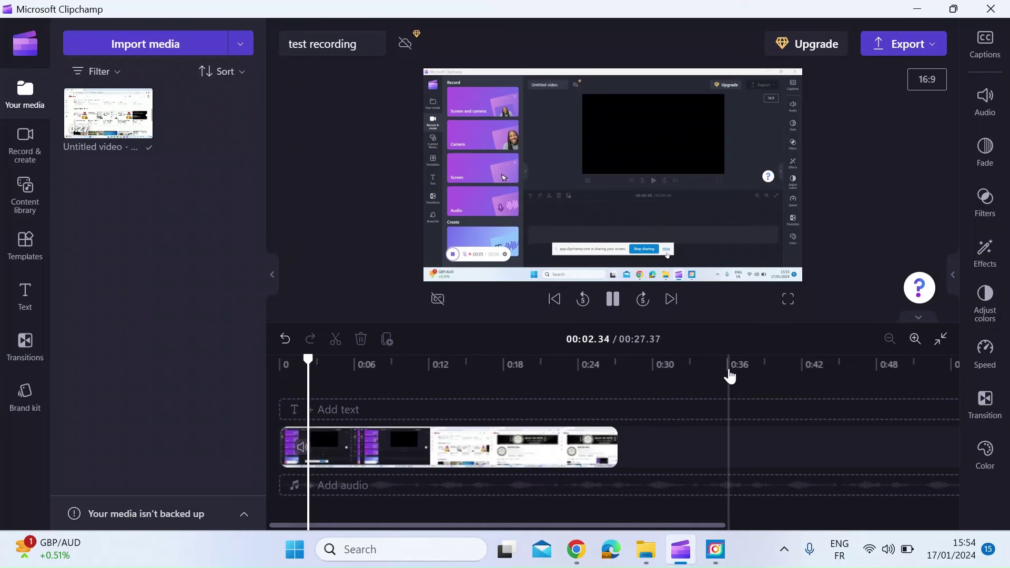
click(693, 232)
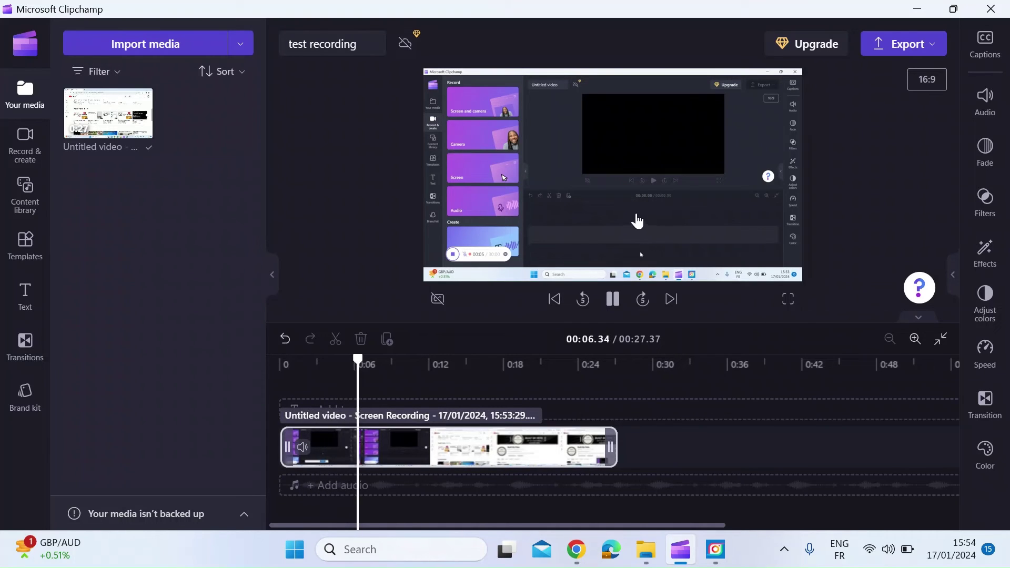
click(428, 505)
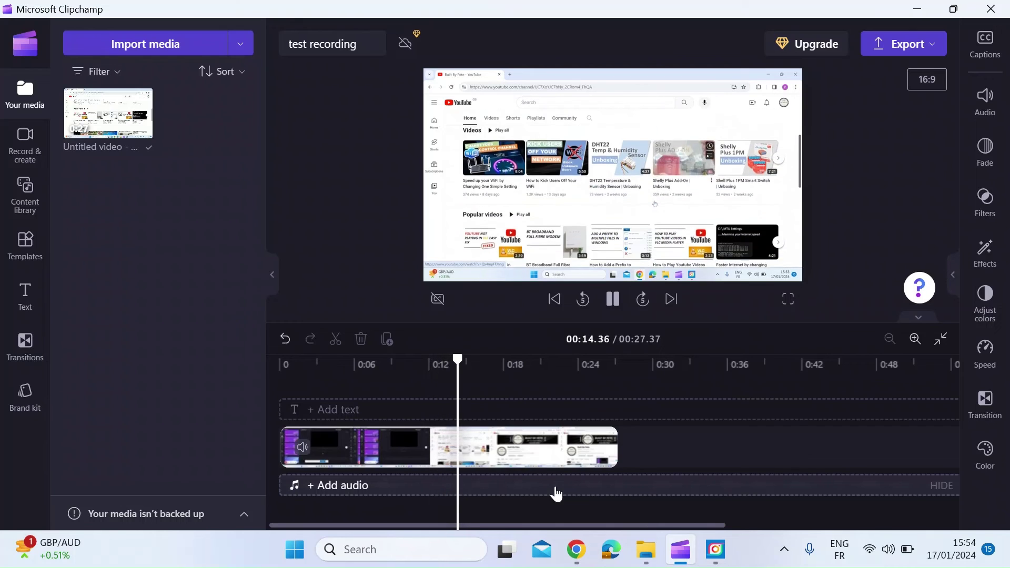
click(614, 302)
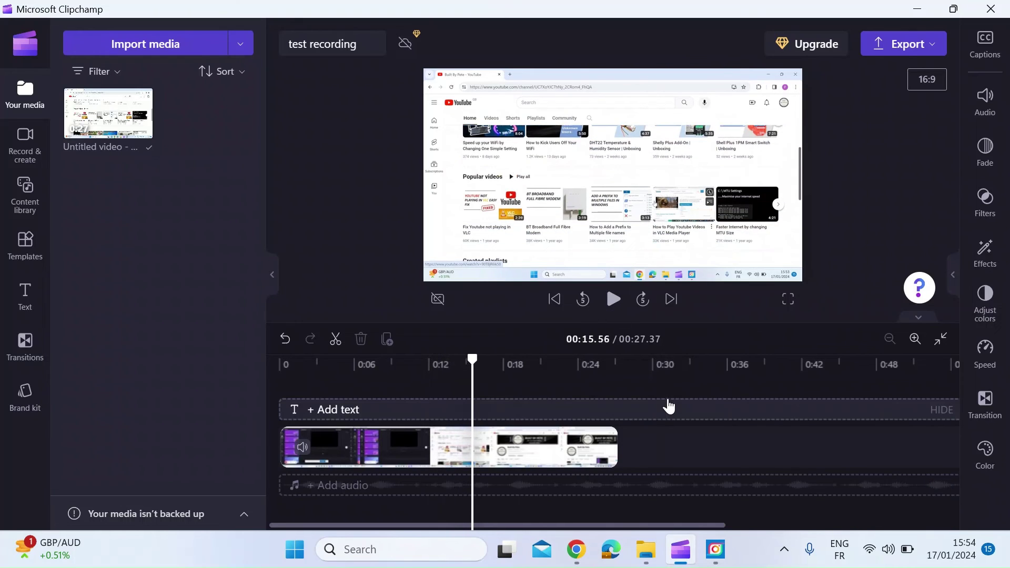